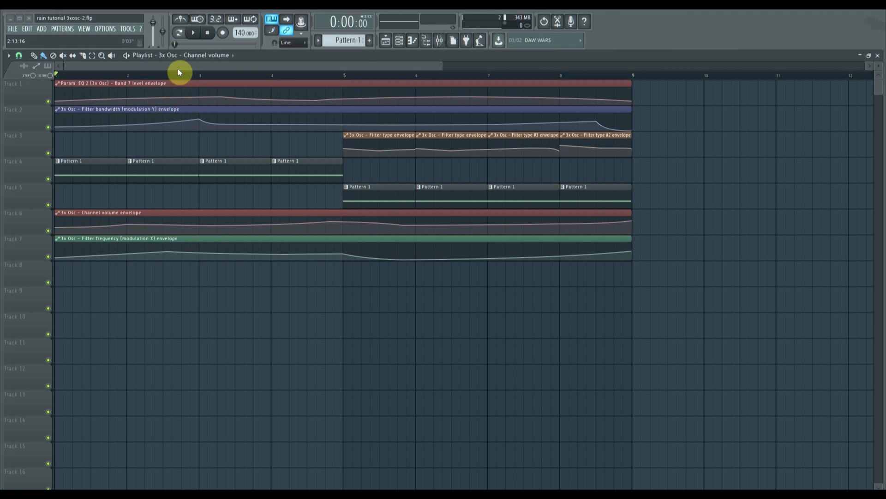
Open the 3x Osc instrument from the channel rack, show its oscillator settings and move its window clear of the channel list.
left_click_drag(443, 66, 511, 65)
left_click(82, 29)
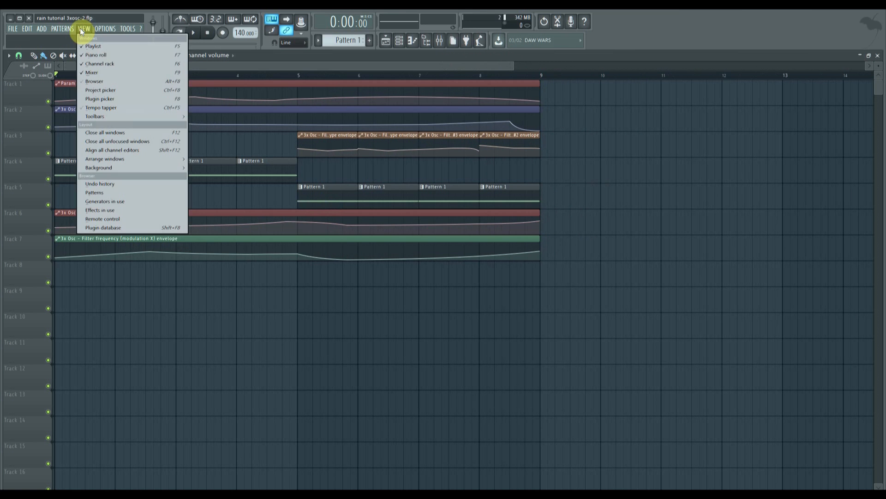
left_click(98, 63)
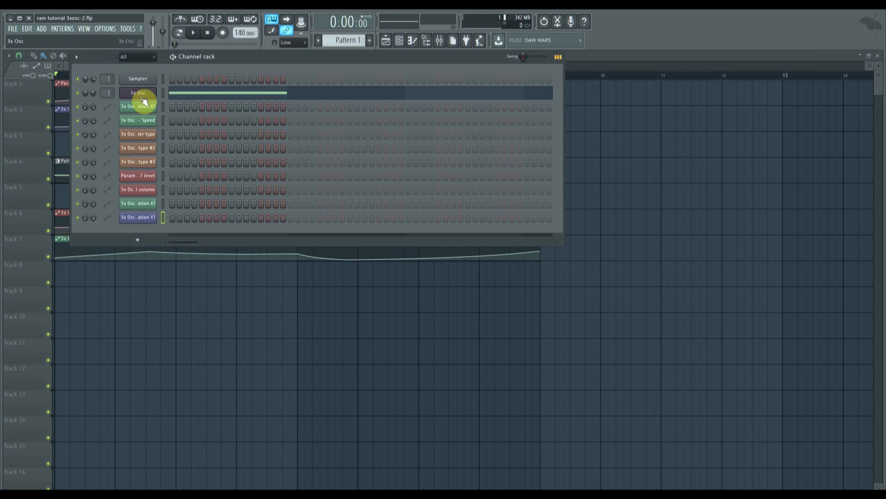
left_click(143, 100)
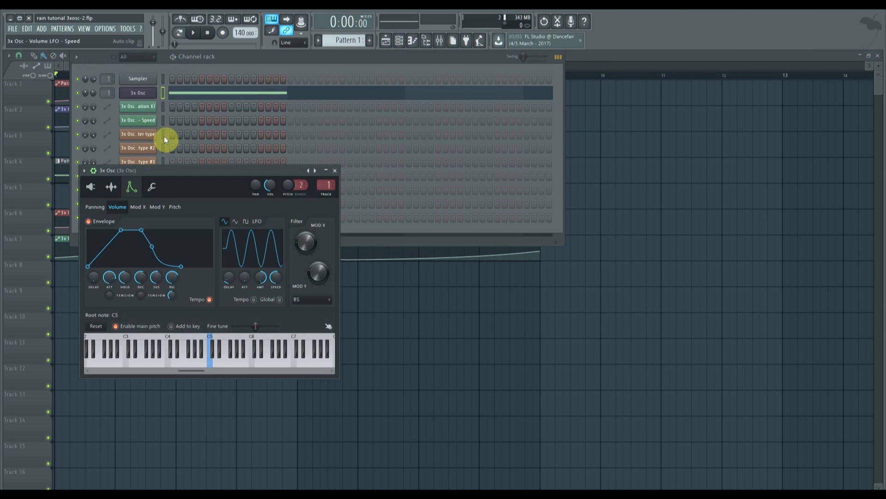
left_click(97, 190)
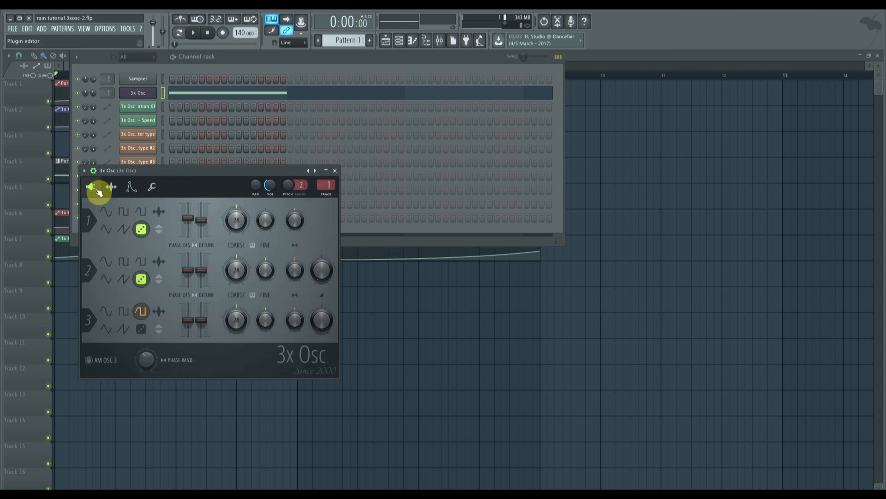
left_click_drag(177, 171, 286, 149)
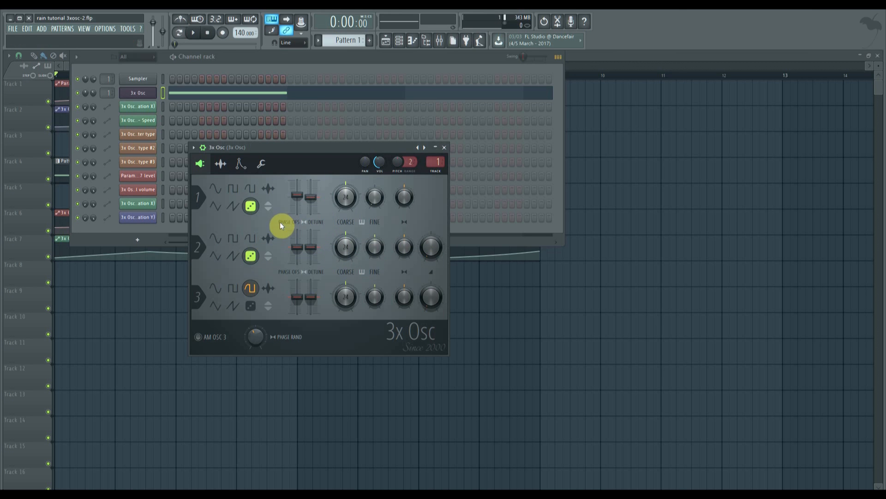
left_click_drag(312, 199, 312, 198)
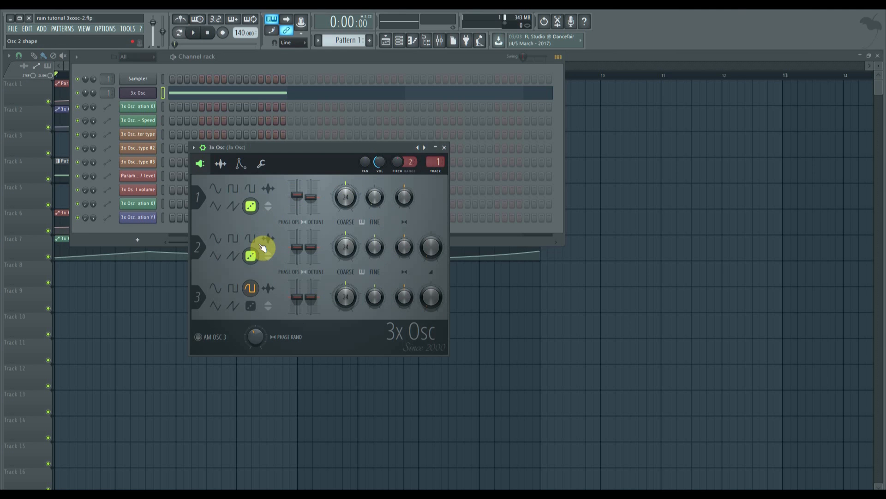
Review the 3x Osc's volume envelope settings and the automation options of its Mod X filter knob.
left_click(228, 167)
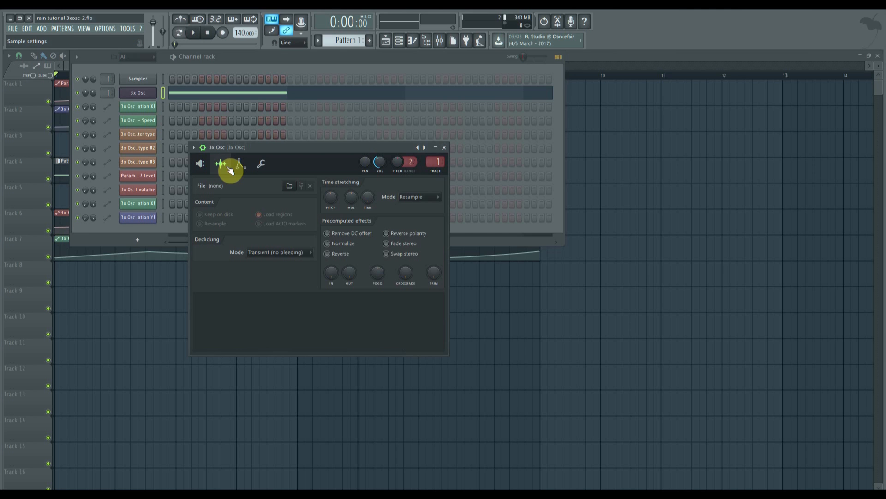
left_click(240, 165)
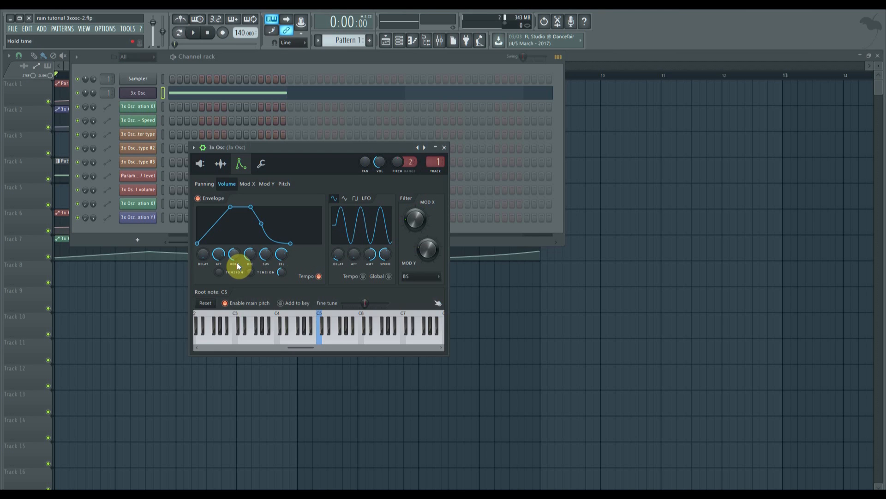
mouse_move(224, 258)
left_mouse_down()
mouse_move(223, 236)
mouse_move(219, 261)
mouse_move(224, 241)
mouse_move(227, 259)
left_mouse_up()
mouse_move(237, 257)
left_mouse_down()
mouse_move(253, 243)
mouse_move(234, 265)
mouse_move(242, 253)
left_mouse_up()
right_click(417, 221)
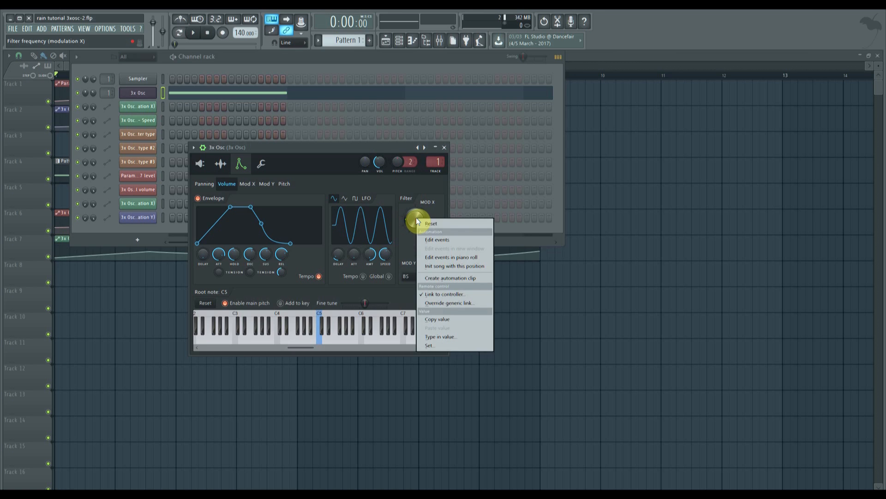
left_click(436, 188)
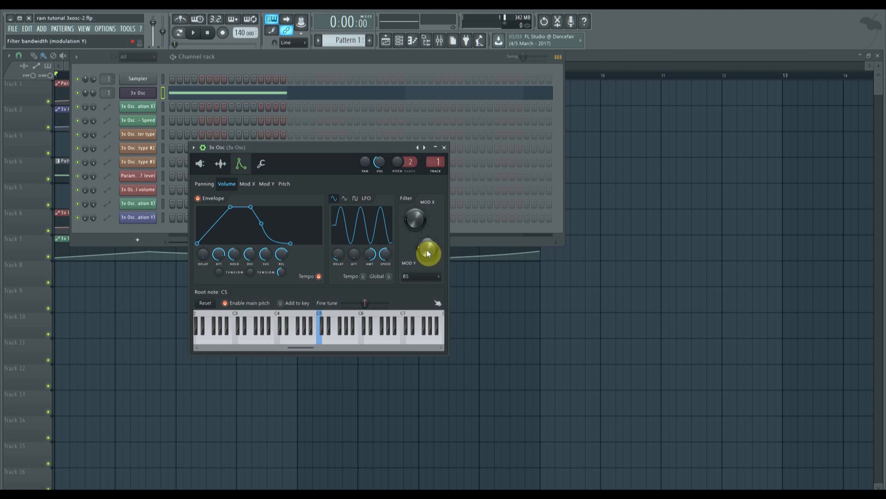
Switch the 3x Osc's filter type to BP.
left_click(428, 282)
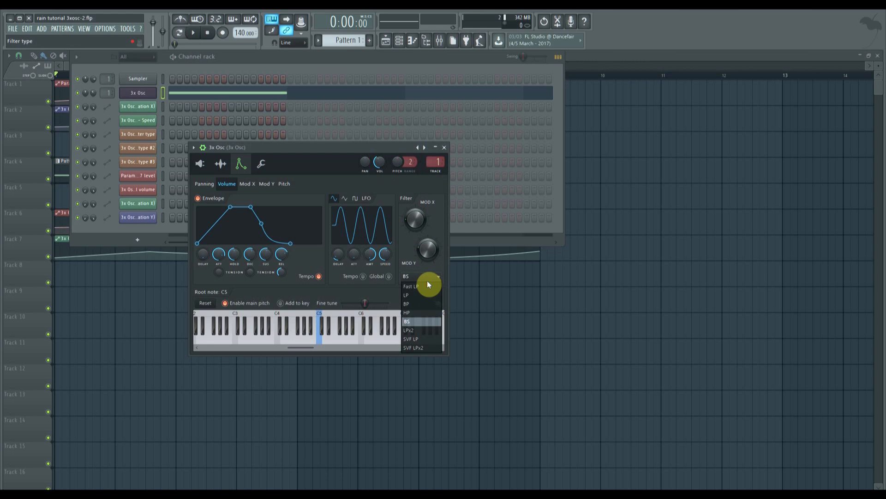
left_click(414, 304)
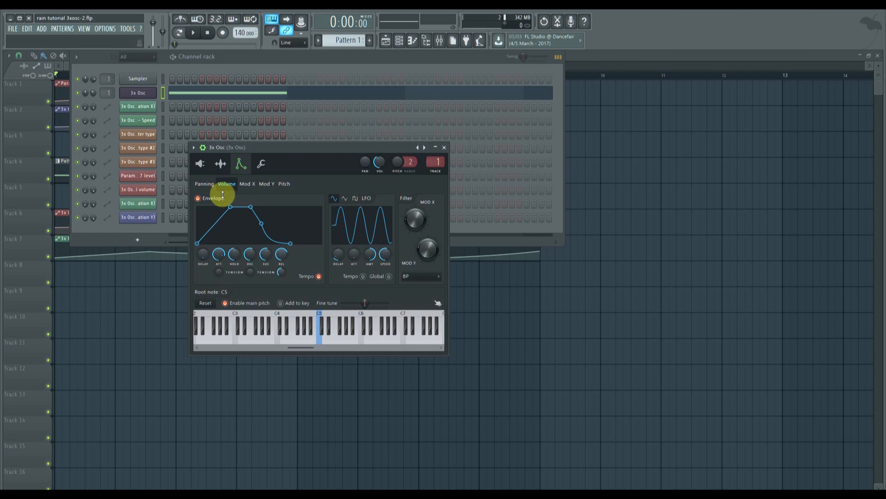
Look over the 3x Osc's miscellaneous and oscillator settings, and go back to the playlist.
left_click(260, 167)
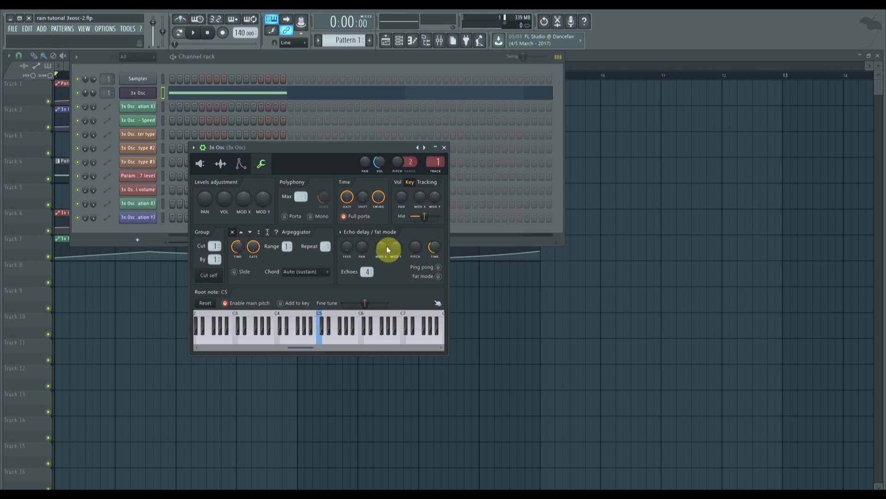
left_click(203, 164)
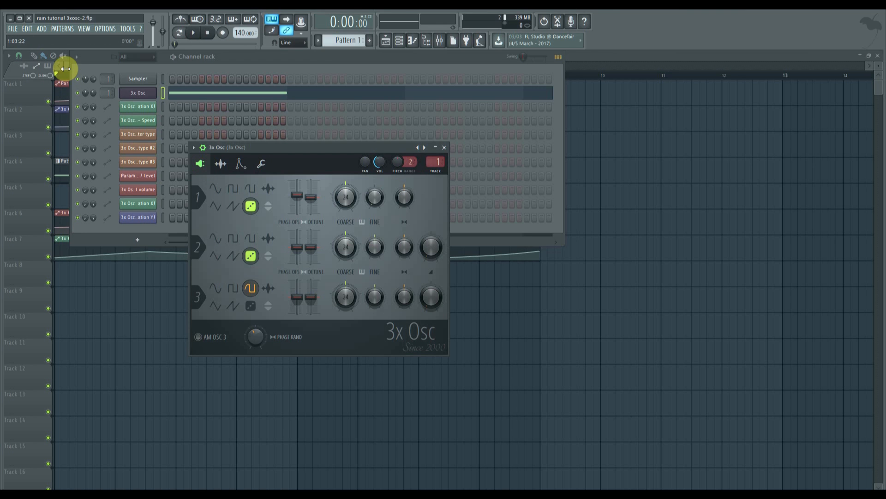
left_click(586, 63)
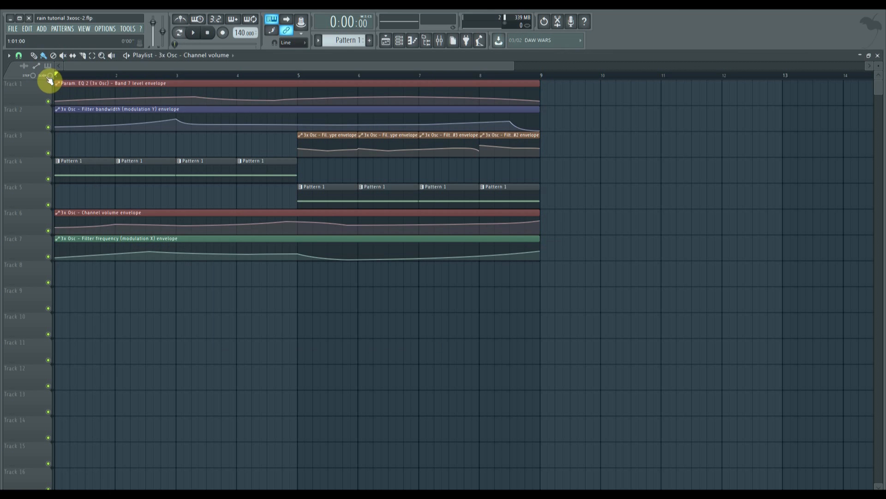
Remove Fruity Chorus from slot 2 of the 3x Osc mixer track.
left_click(75, 29)
left_click(90, 73)
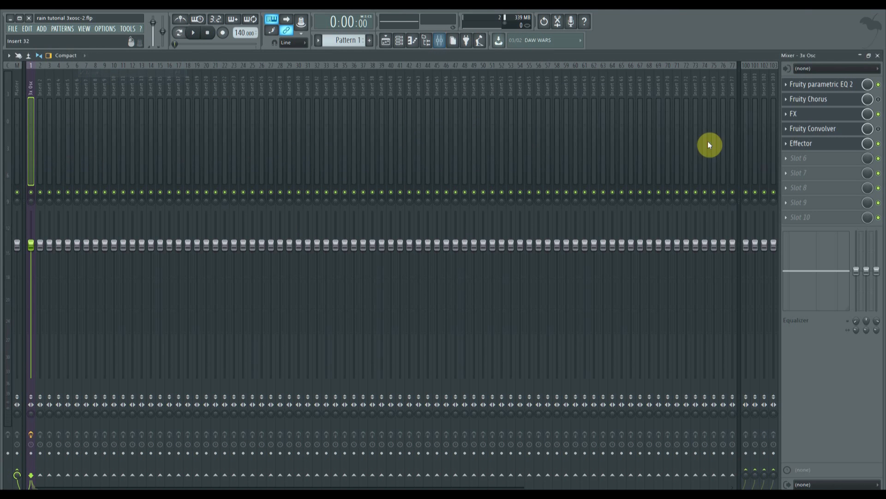
left_click(789, 99)
mouse_move(801, 110)
left_click(784, 33)
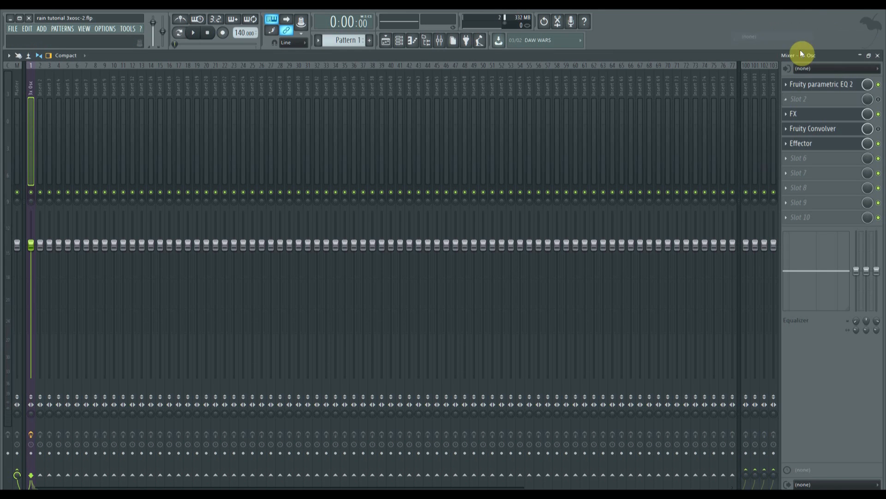
Lower the band 7 high shelf in Fruity parametric EQ 2, and inspect the FX and Effector plugins on the same mixer track.
left_click(828, 86)
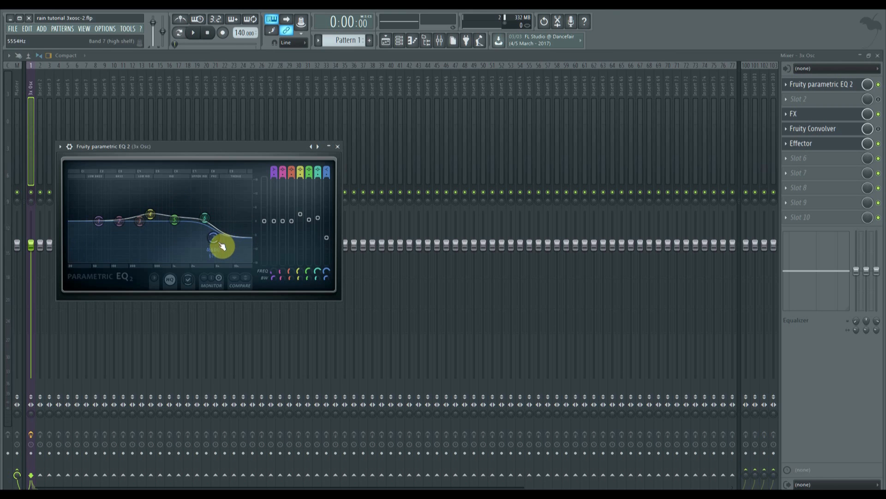
left_click_drag(213, 237, 215, 243)
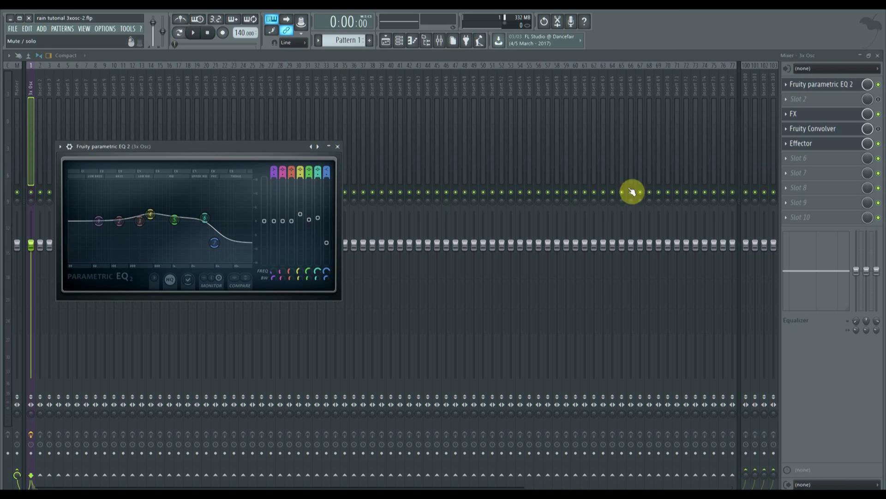
left_click(831, 116)
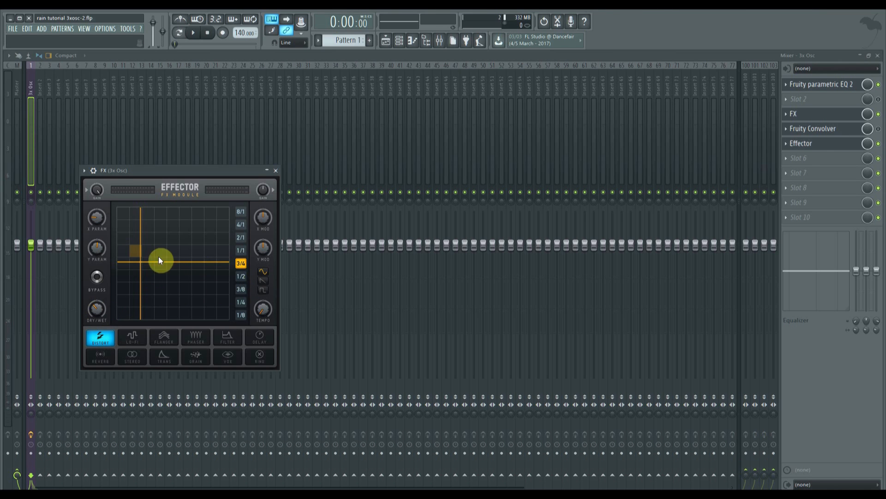
left_click(839, 141)
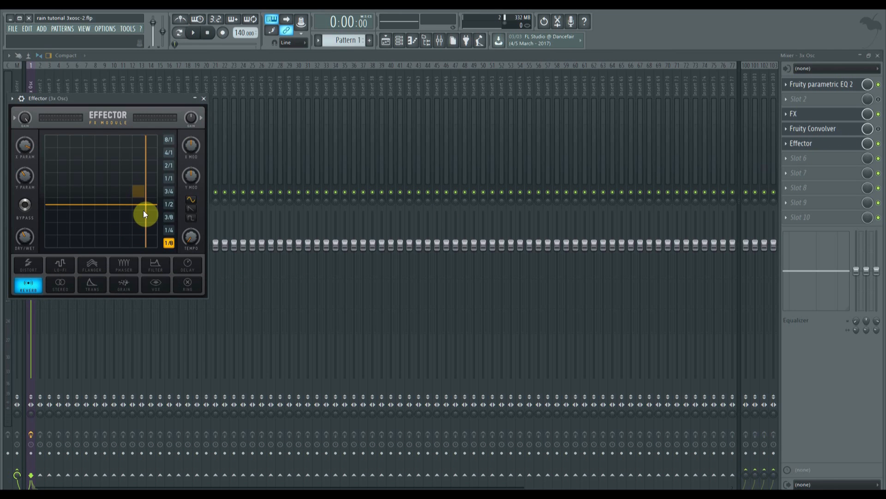
Readjust the EQ's band 7 high shelf, and move the Band 7 level envelope's point just past bar 5 slightly up and right.
left_click(840, 85)
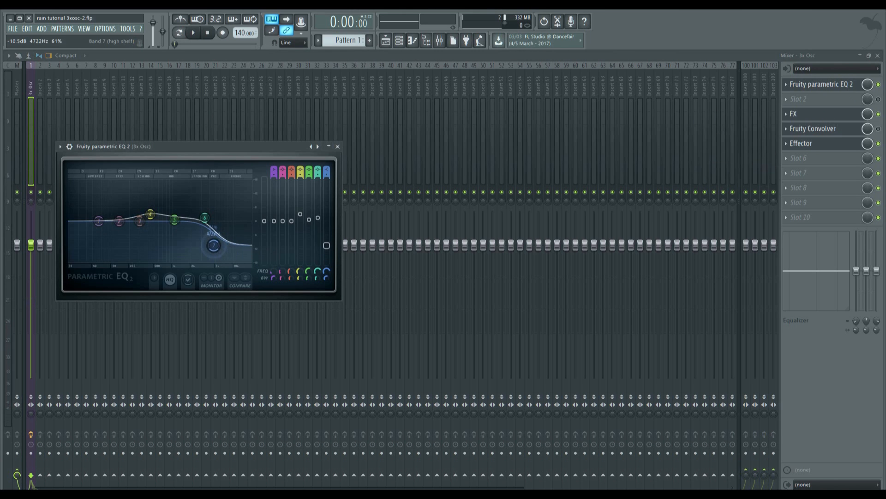
mouse_move(215, 241)
left_mouse_down()
mouse_move(221, 226)
mouse_move(223, 236)
left_mouse_up()
left_click(86, 29)
left_click(93, 48)
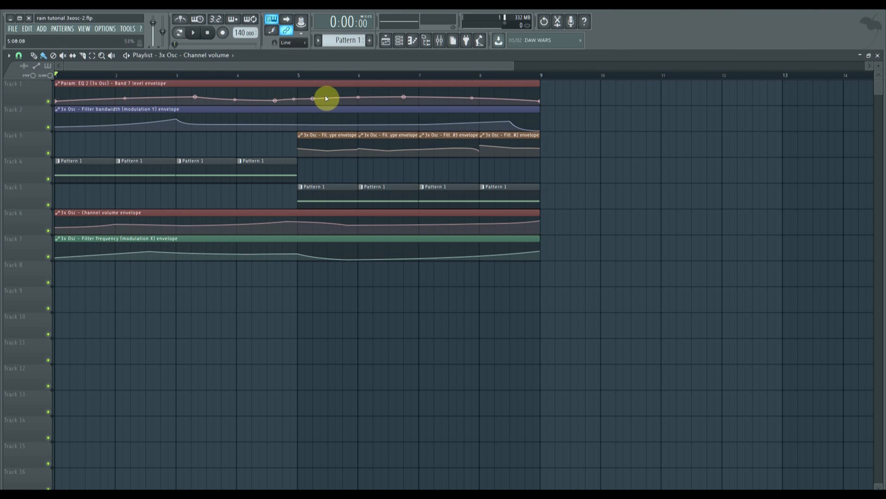
left_click_drag(315, 100, 324, 97)
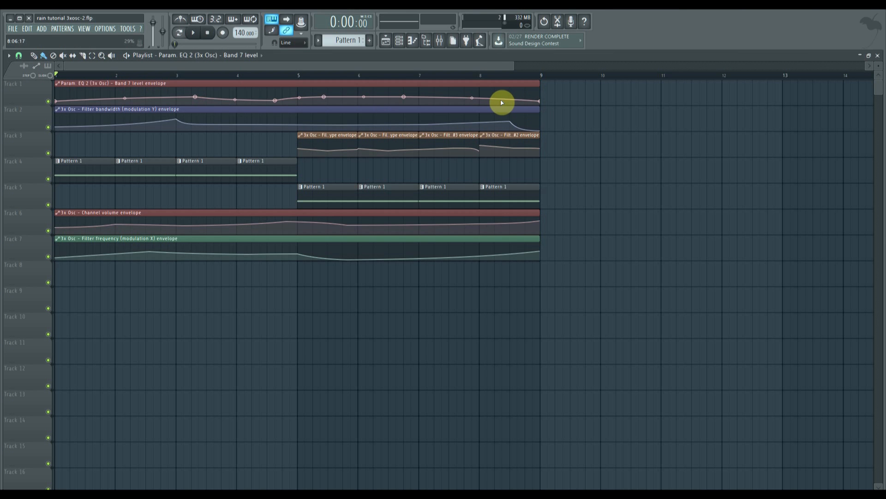
Bring up the mixer and the channel rack, and reopen the 3x Osc instrument's oscillator settings.
left_click_drag(512, 67, 495, 68)
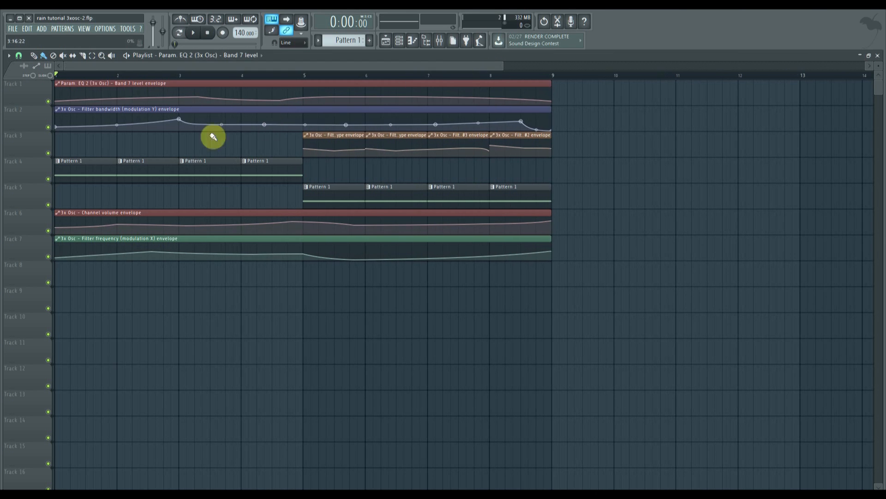
left_click(85, 28)
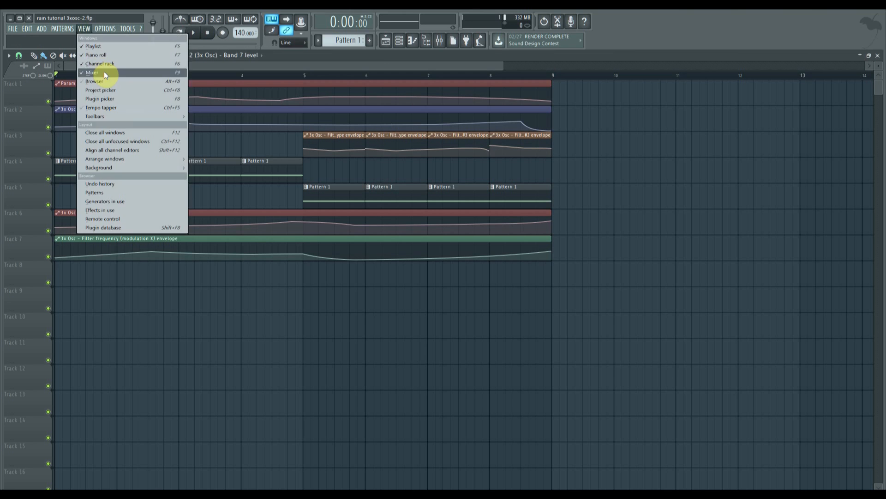
left_click(105, 72)
left_click(84, 28)
left_click(137, 66)
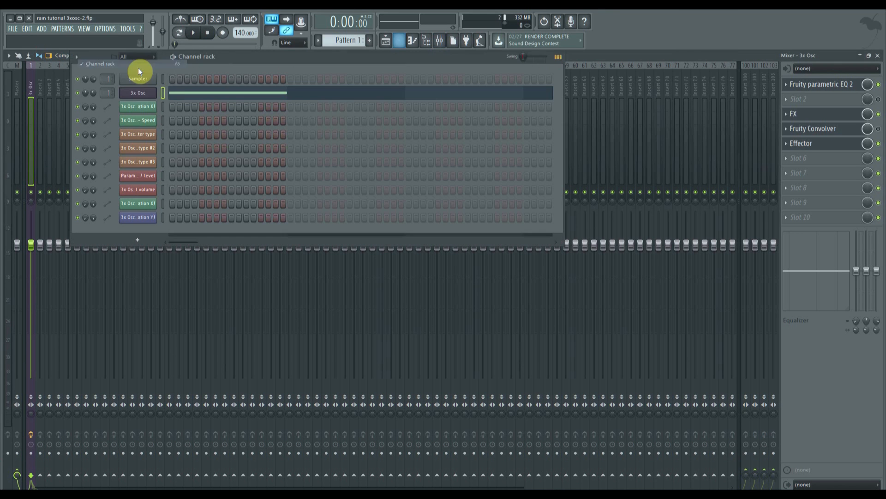
left_click(142, 96)
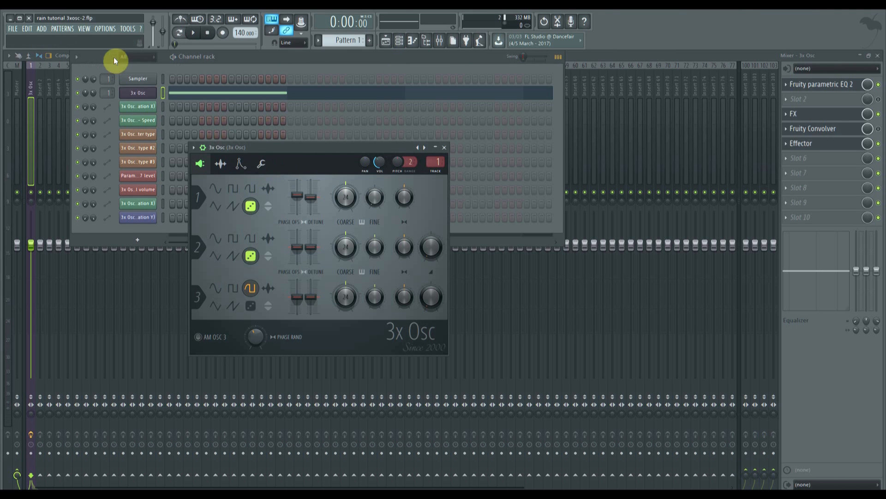
Return to the playlist and examine the 3x Osc filter bandwidth (modulation Y) envelope on Track 2.
left_click(86, 30)
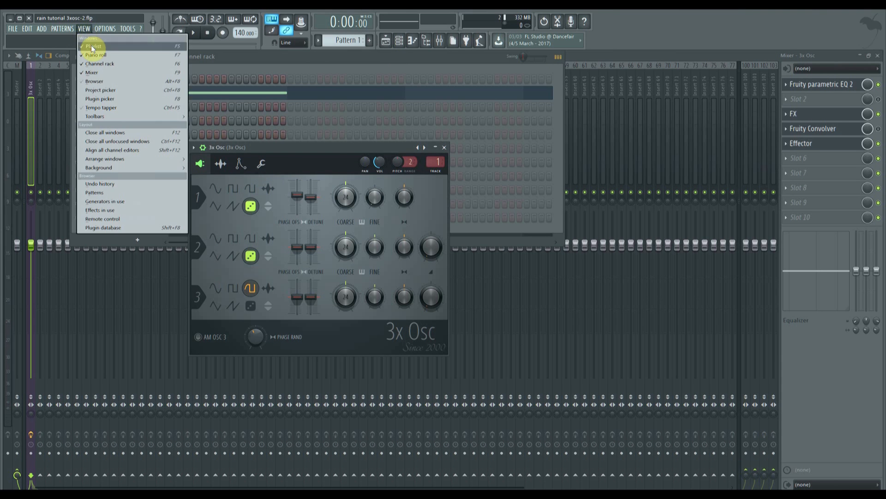
left_click(92, 47)
left_click(136, 110)
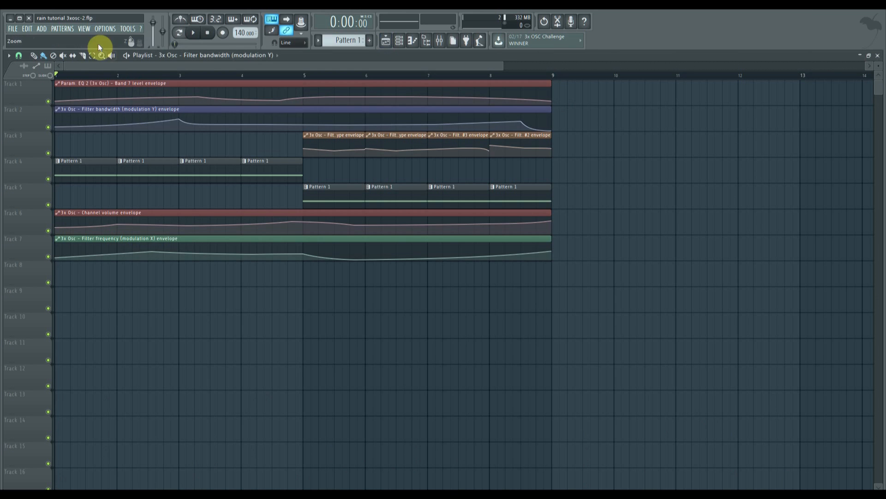
left_click(85, 29)
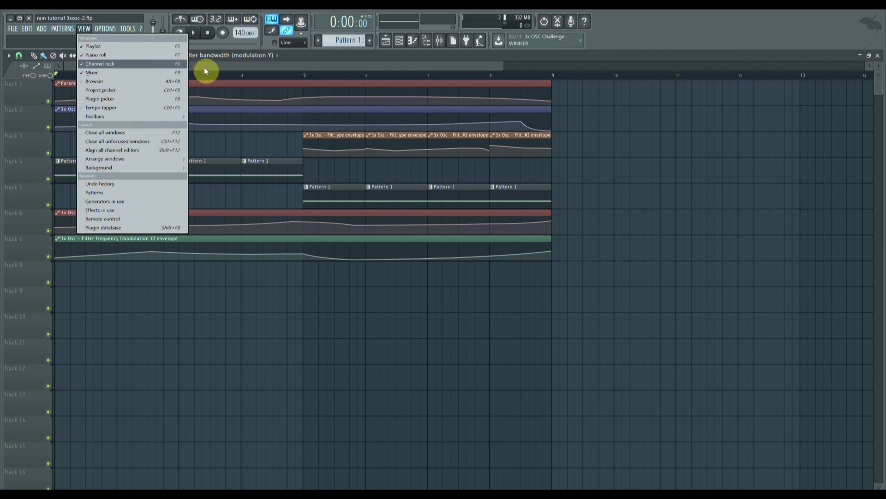
left_click(218, 67)
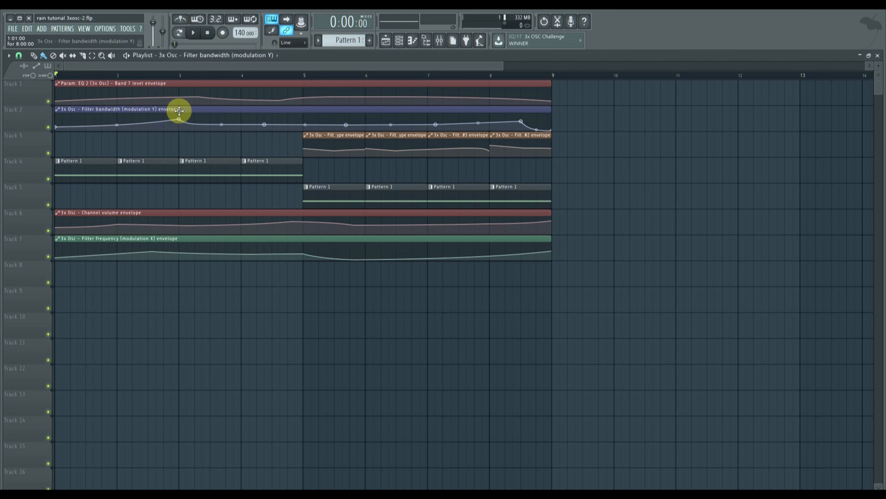
Reopen the 3x Osc from the channel rack and show its volume envelope page with the Mod X and Mod Y filter knobs.
left_click(84, 28)
left_click(97, 46)
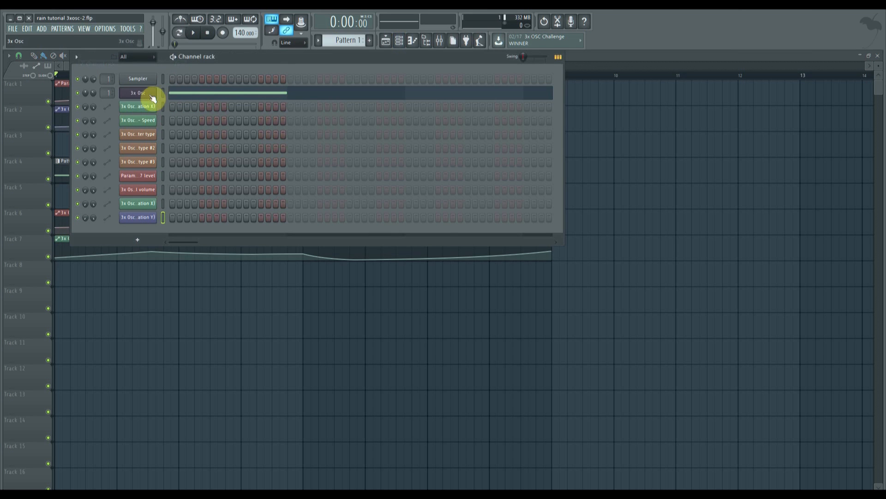
left_click(152, 95)
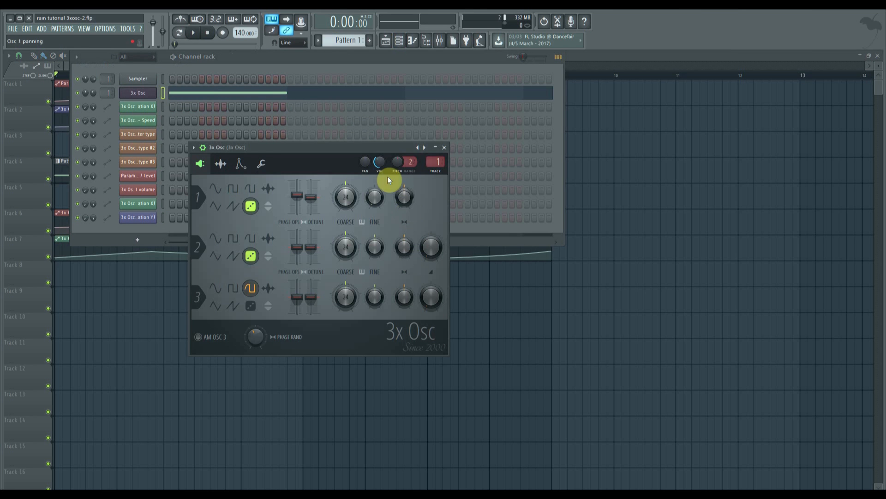
left_click(241, 164)
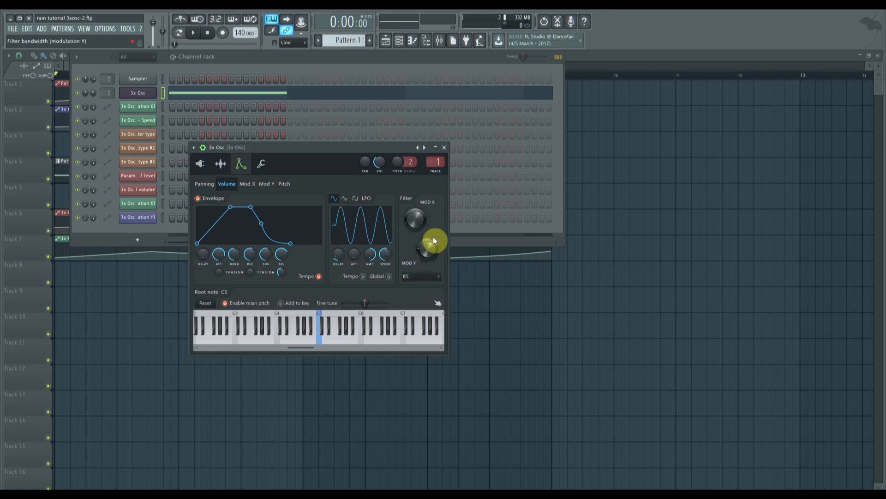
Return to the playlist, move the filter bandwidth envelope clip from Track 2 to Track 8, and slightly adjust its curve tension after bar 3.
left_click(38, 96)
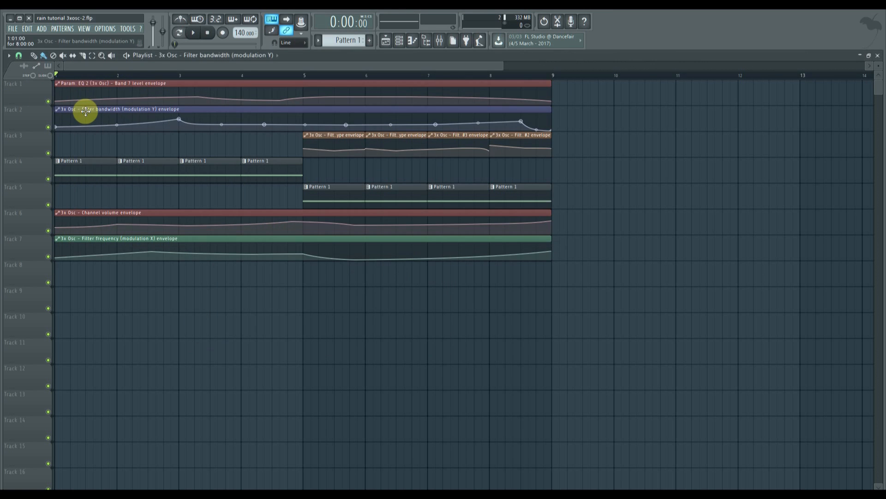
left_click_drag(86, 151, 85, 277)
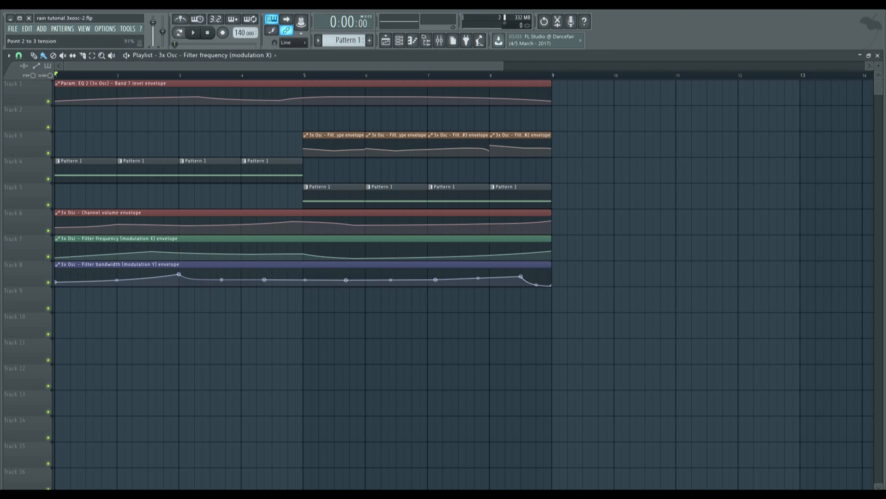
left_click_drag(222, 280, 221, 279)
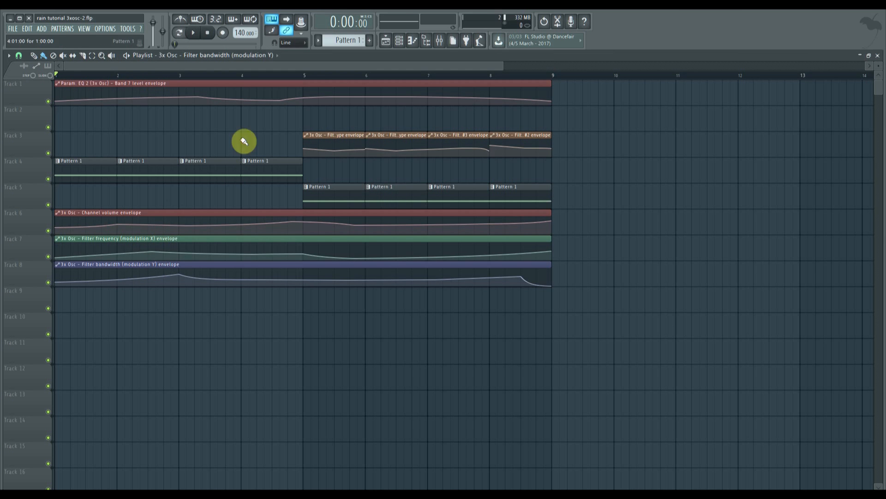
Reopen the 3x Osc from the channel rack, show the automation options of its channel volume knob, and return to the playlist.
left_click(83, 29)
left_click(105, 61)
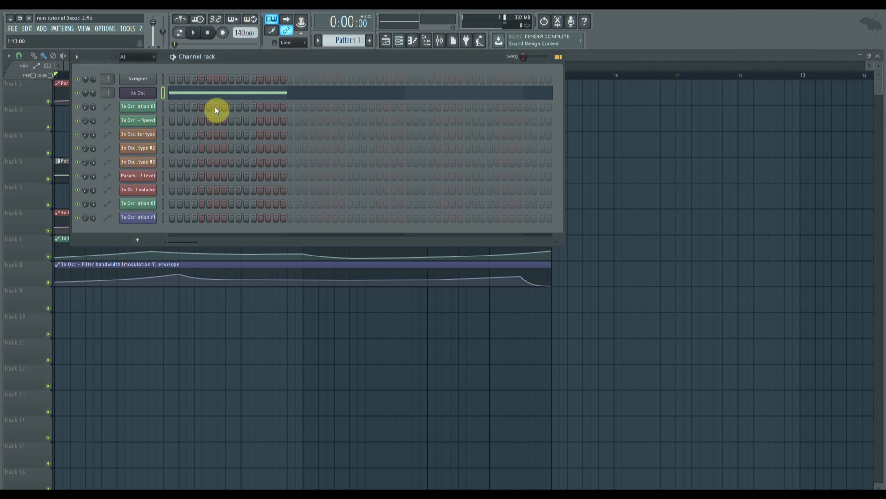
left_click(143, 93)
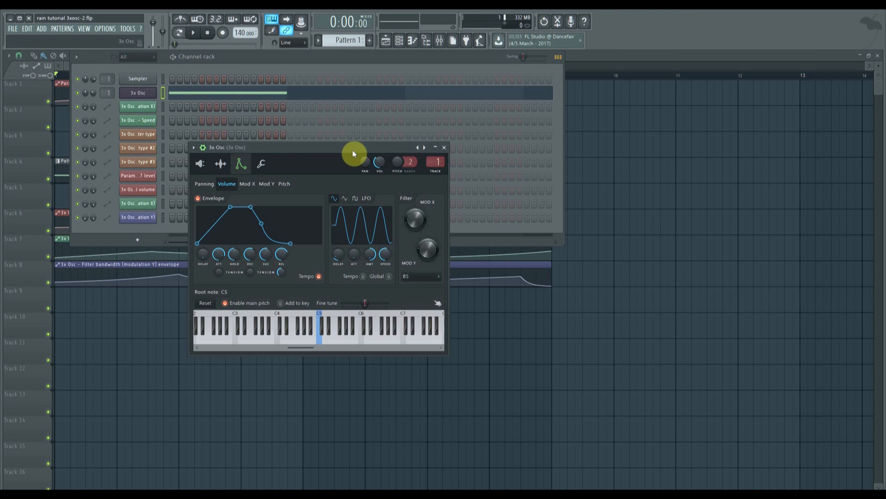
right_click(381, 162)
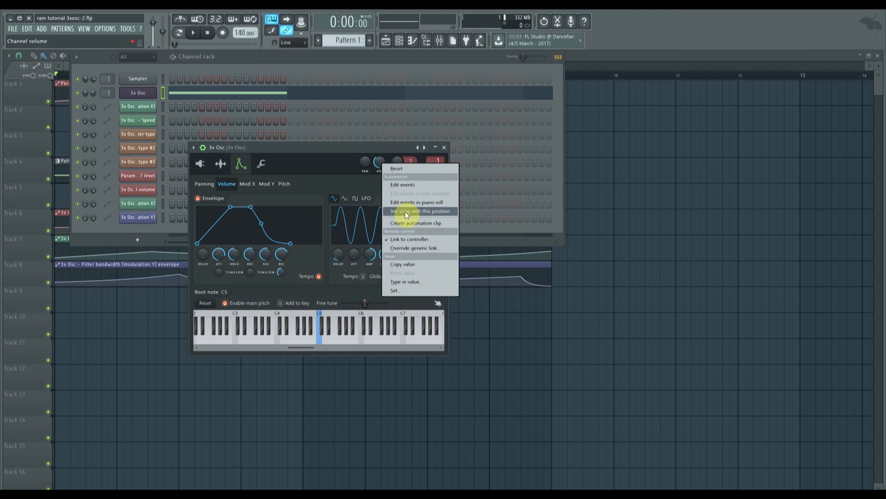
left_click(595, 57)
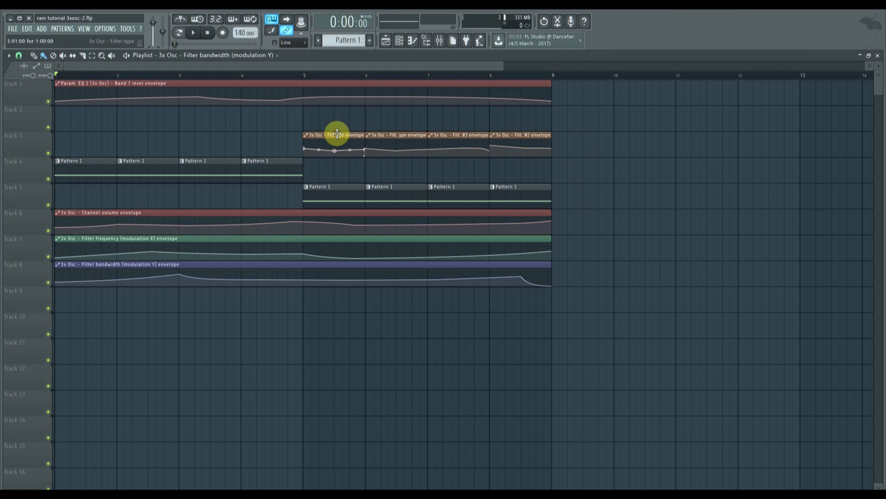
Bring up the 3x Osc again, show the automation options of its filter type selector, and go back to the playlist.
left_click(84, 29)
left_click(105, 63)
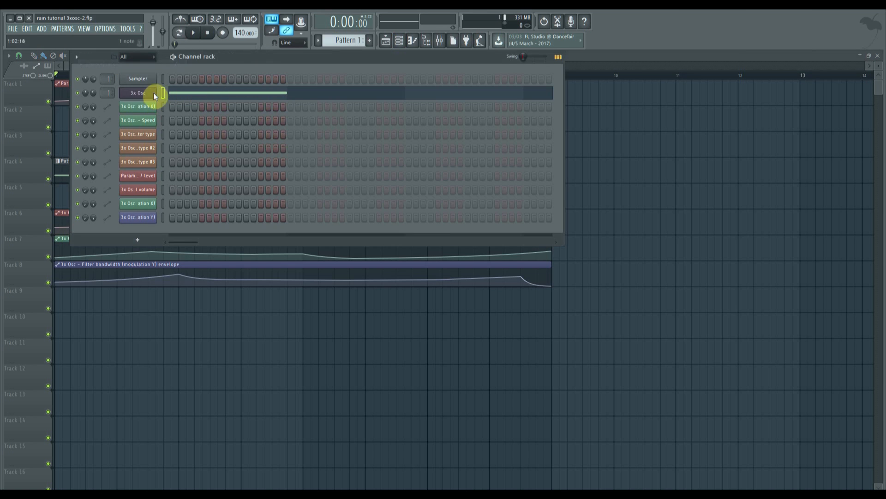
left_click(139, 94)
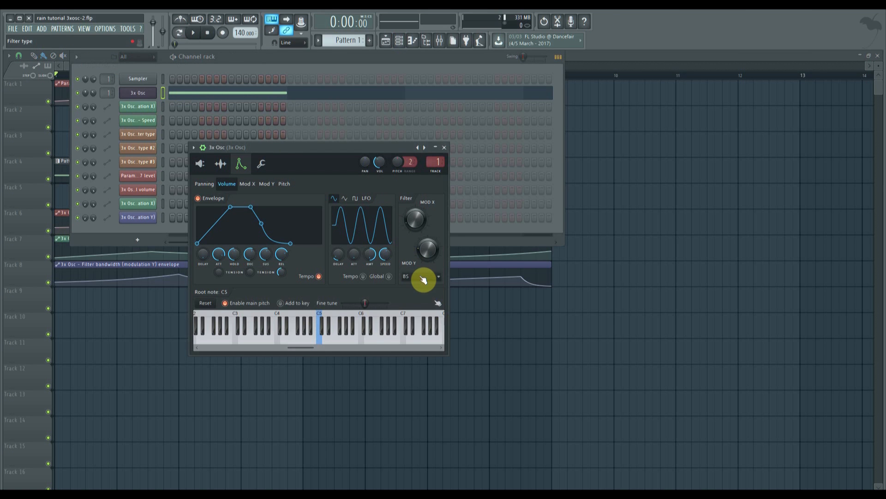
right_click(421, 277)
left_click(417, 278)
left_click(417, 279)
left_click(420, 280)
left_click(420, 279)
right_click(417, 276)
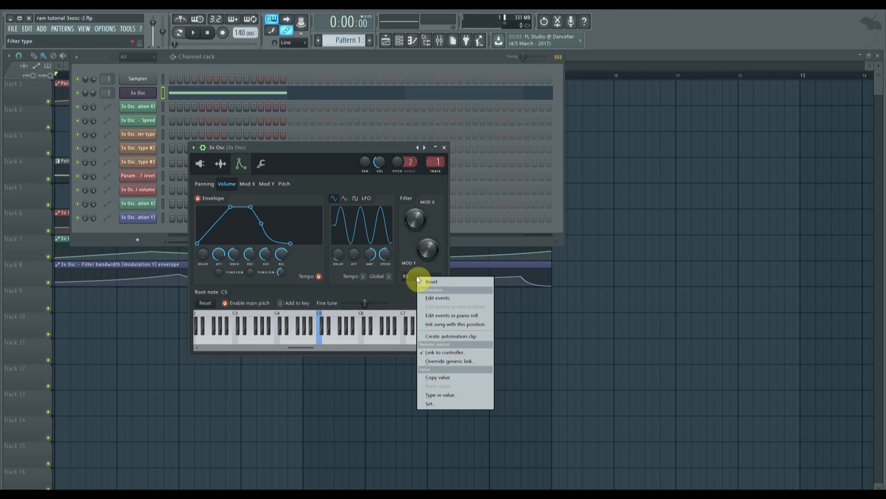
left_click(585, 56)
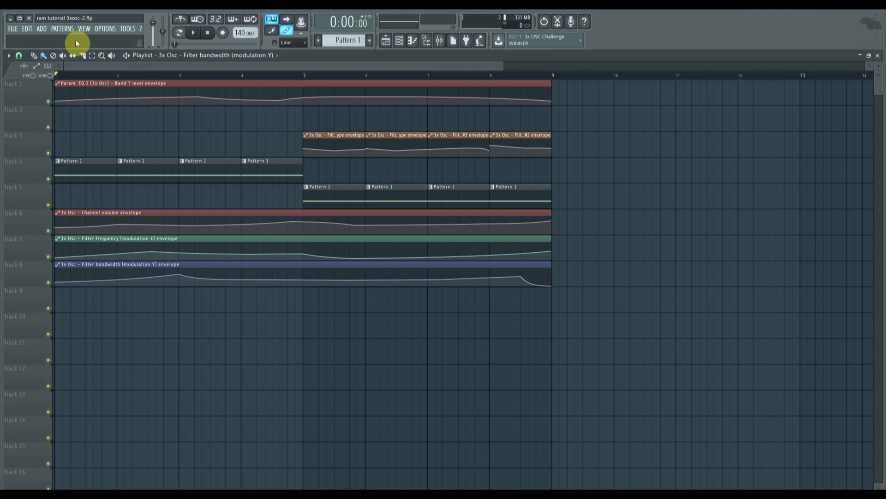
Play the song from the start and lower the system volume while listening to the rain sound.
left_click(194, 33)
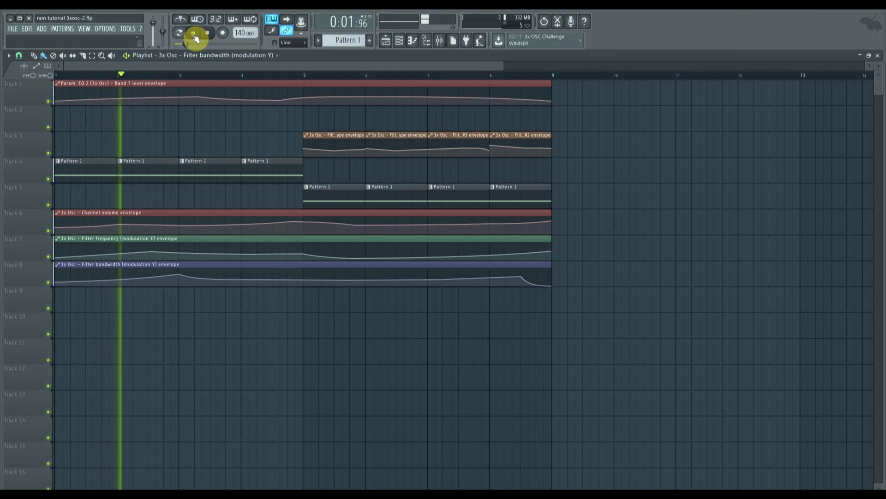
key("XF86AudioLowerVolume")
key("XF86AudioLowerVolume")
key("XF86AudioLowerVolume")
key("XF86AudioRaiseVolume")
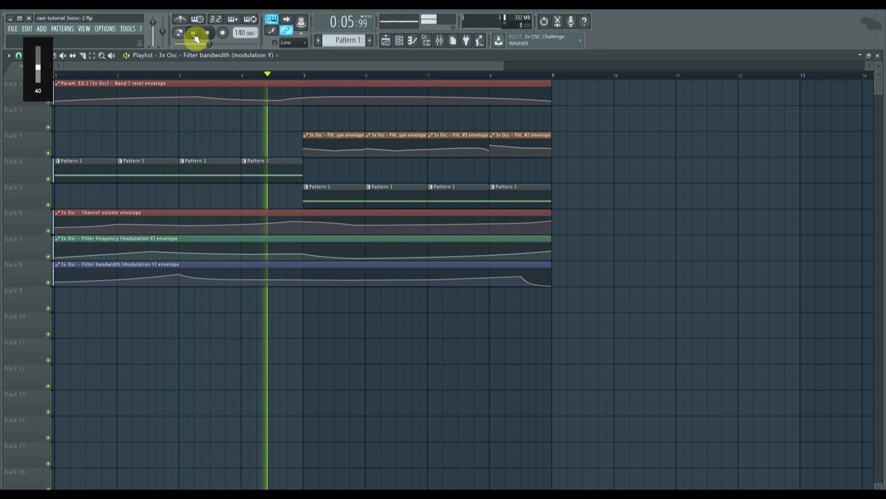
key("XF86AudioLowerVolume")
key("XF86AudioLowerVolume")
key("XF86AudioLowerVolume")
key("XF86AudioLowerVolume")
key("XF86AudioLowerVolume")
key("XF86AudioLowerVolume")
key("XF86AudioLowerVolume")
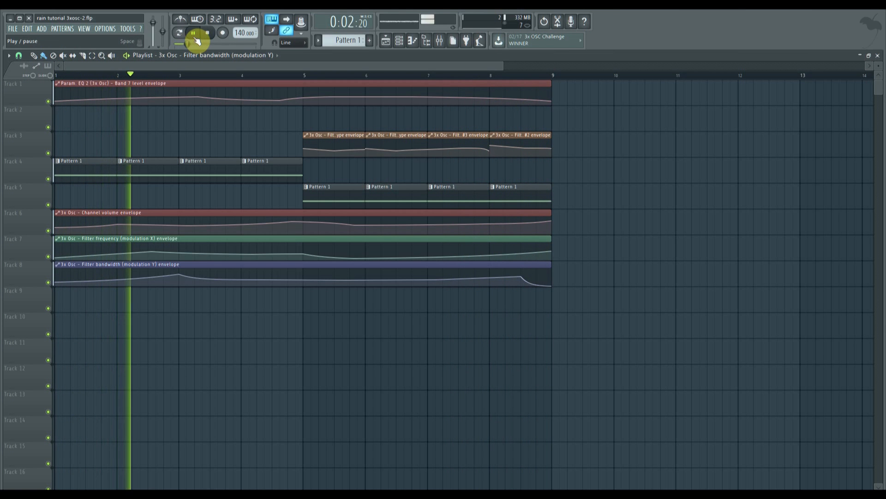
Open the 3x Osc channel in the piano roll, pause playback, and examine its one-bar F3 note.
left_click(84, 28)
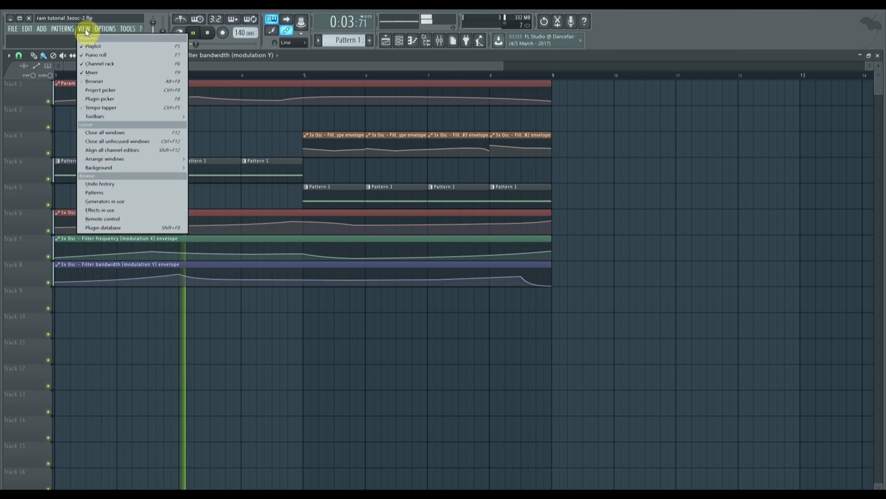
left_click(108, 64)
right_click(147, 95)
left_click(161, 94)
right_click(151, 94)
left_click(170, 94)
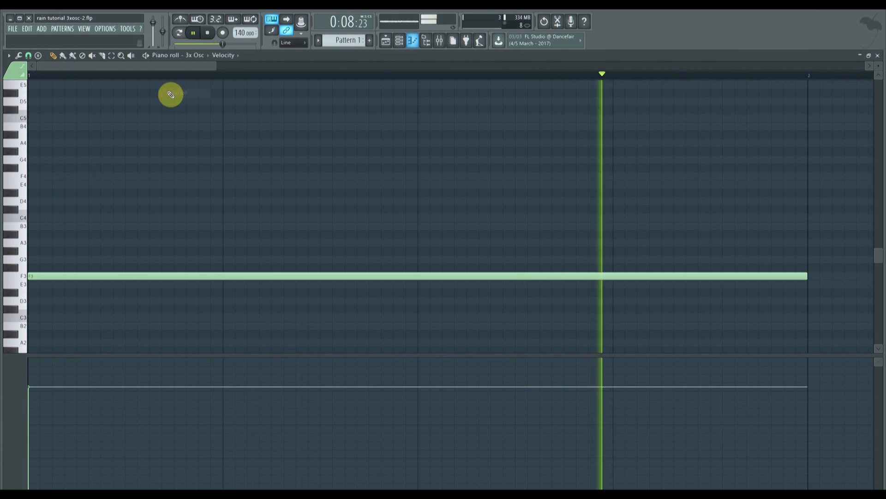
left_click_drag(215, 65, 364, 66)
left_click(197, 39)
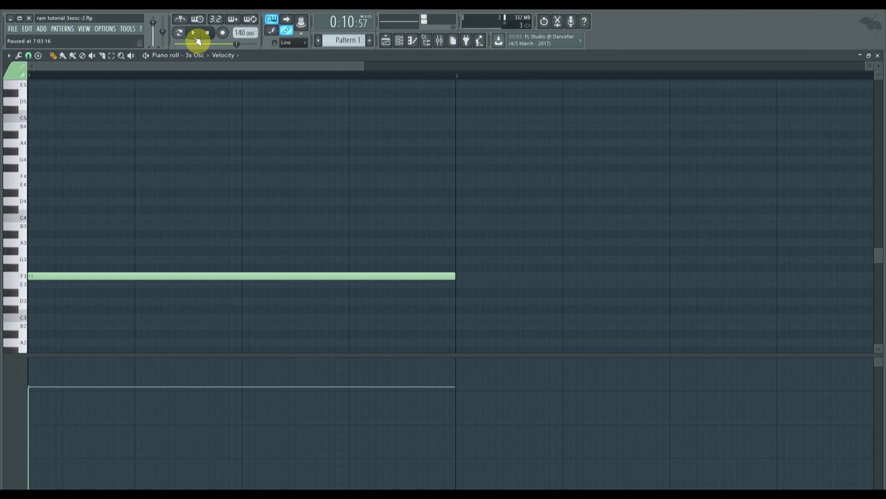
key("XF86AudioLowerVolume")
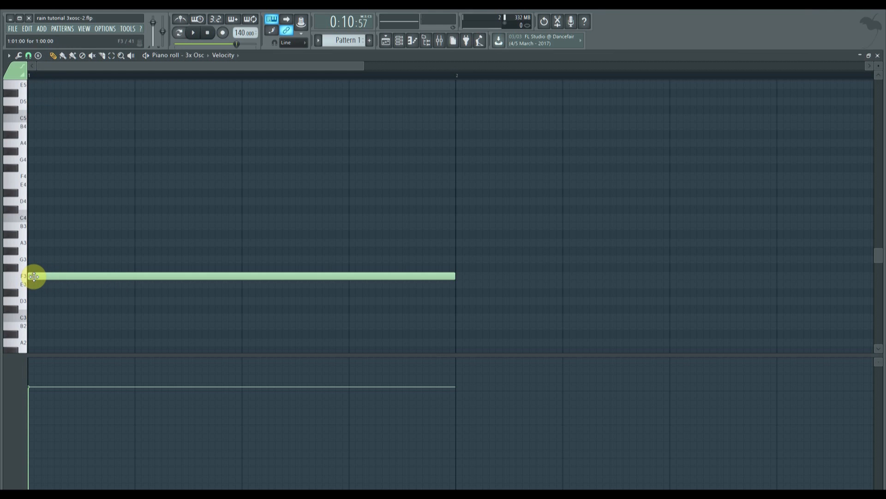
left_click_drag(363, 65, 406, 62)
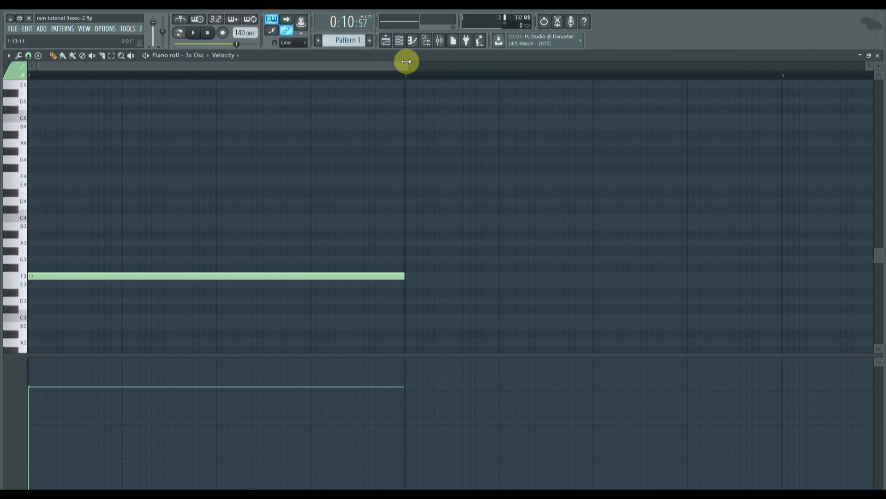
Raise the F3 note one octave to F4 and audition it.
left_click_drag(94, 275, 101, 174)
key("space")
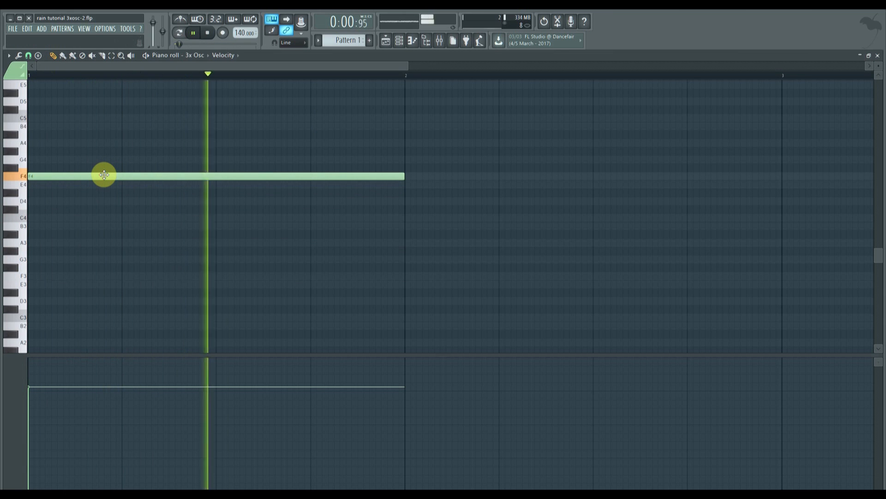
key("space")
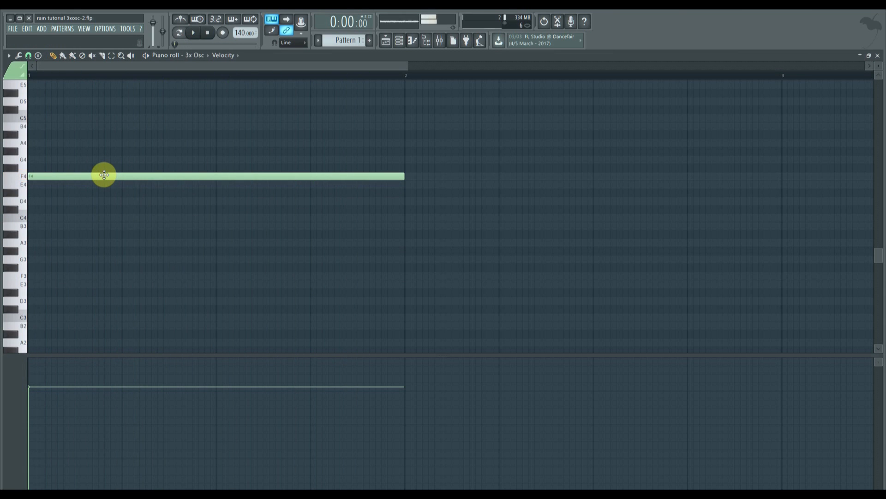
Raise the note to F6 and audition the higher pitch.
scroll(85, 188, "up", 4)
left_click_drag(95, 276, 87, 132)
key("space")
key("space")
key("space")
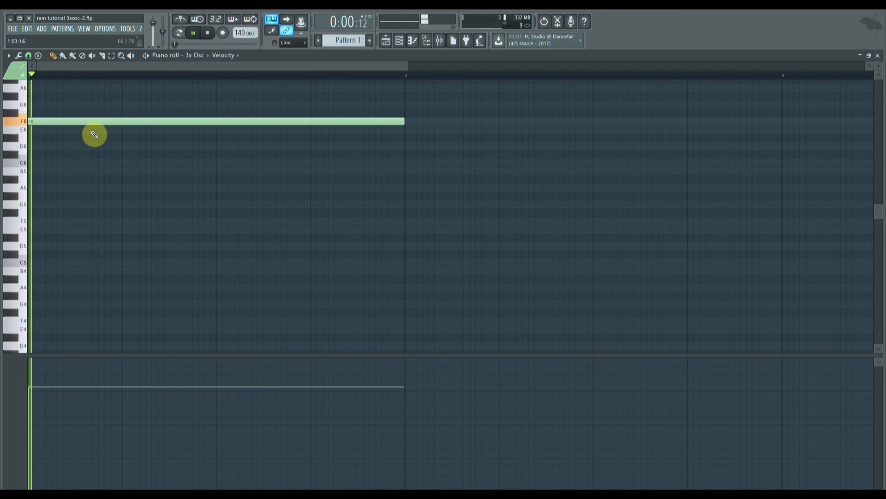
key("space")
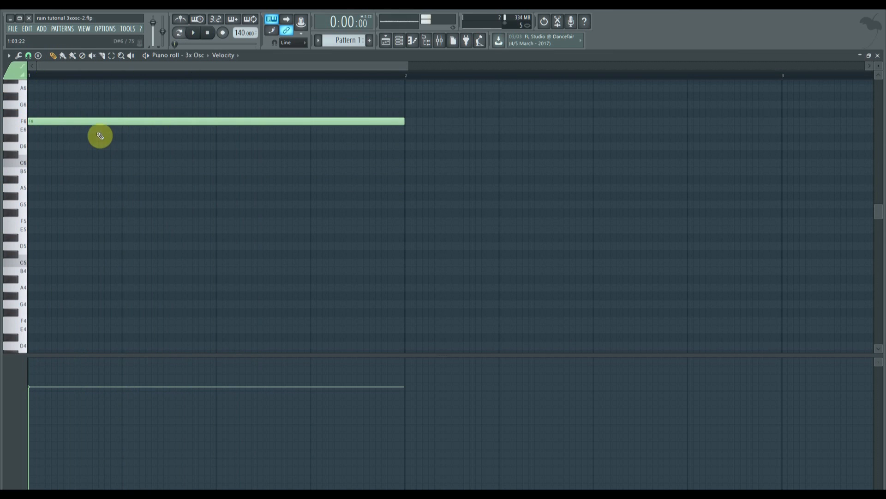
Open the 3x Osc from the channel rack and show its oscillator page.
left_click(84, 28)
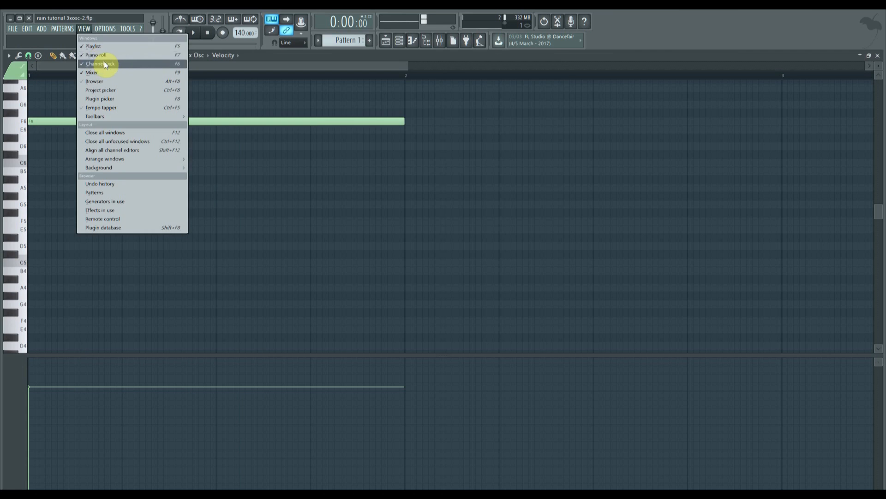
left_click(104, 63)
left_click(141, 93)
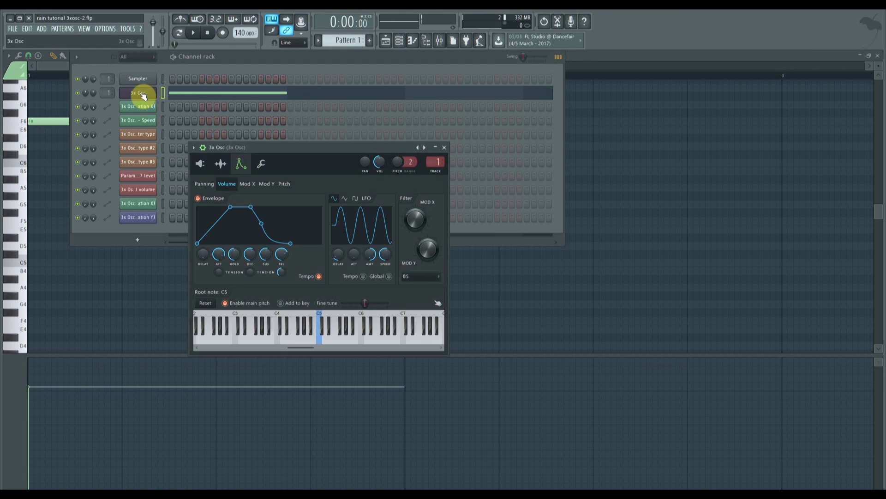
left_click(201, 164)
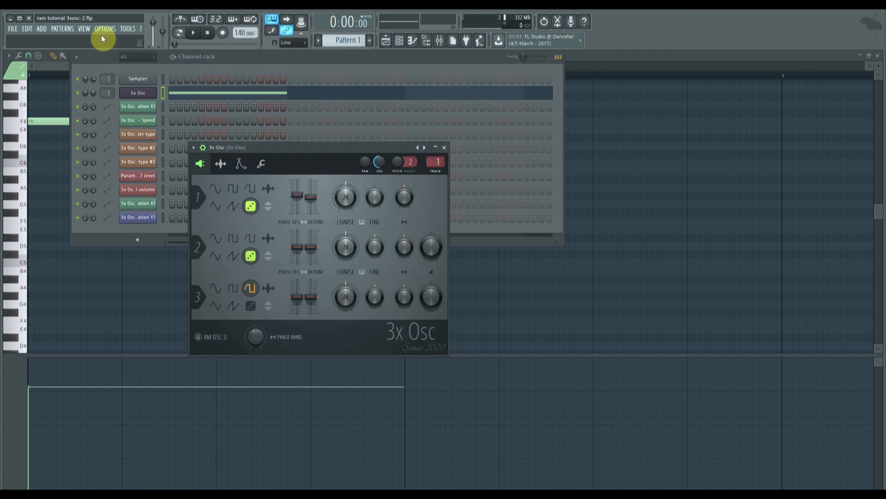
Return to the playlist, zoom out slightly on the timeline, and raise the system volume.
left_click(85, 29)
left_click(93, 46)
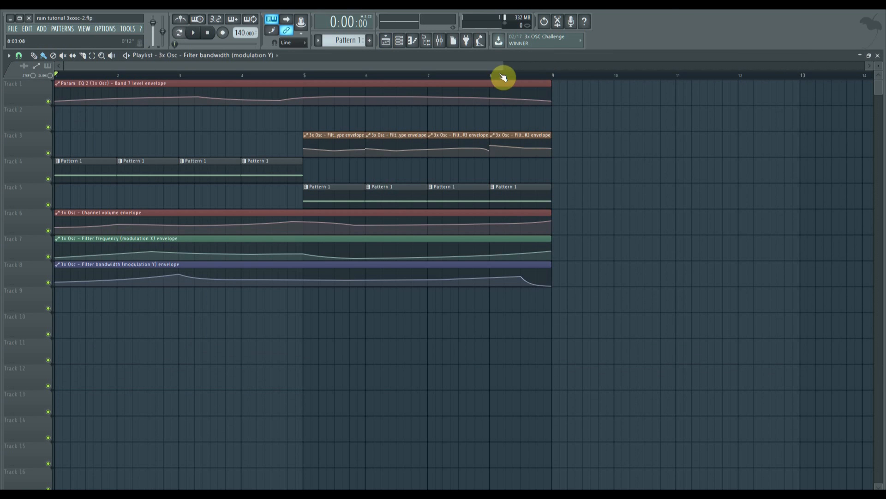
mouse_move(502, 68)
left_mouse_down()
mouse_move(487, 67)
mouse_move(518, 66)
mouse_move(508, 66)
left_mouse_up()
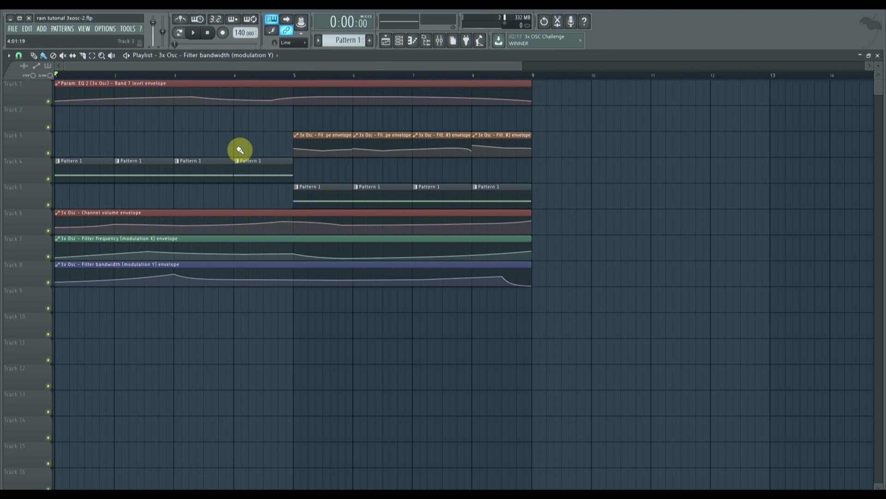
key("XF86AudioRaiseVolume")
Reopen the 3x Osc oscillator settings from the channel rack and move the plugin window slightly up.
left_click(86, 28)
left_click(101, 63)
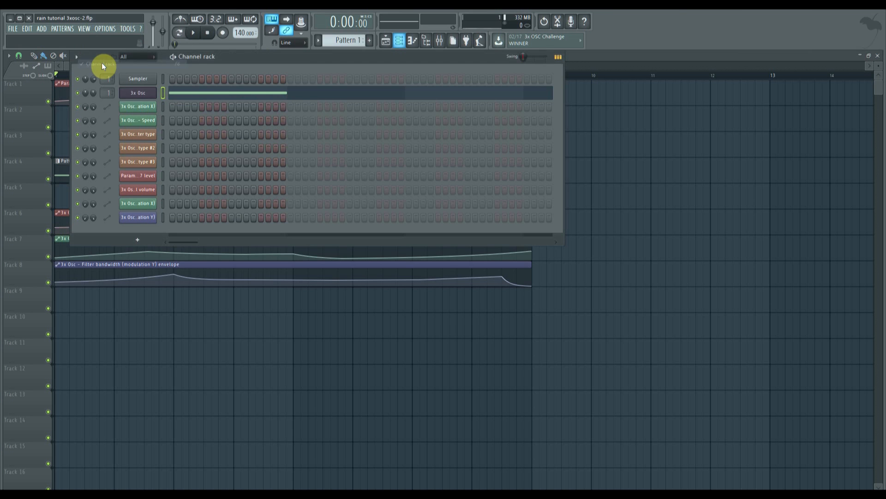
left_click(138, 93)
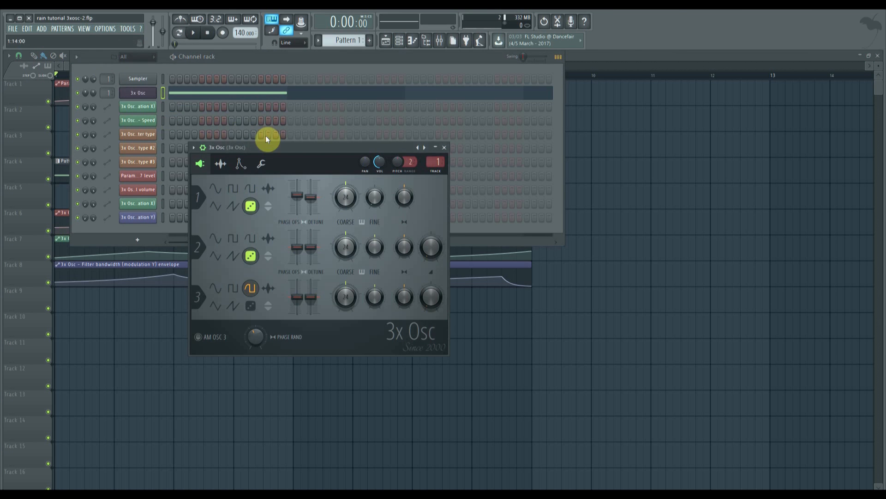
left_click_drag(283, 148, 287, 123)
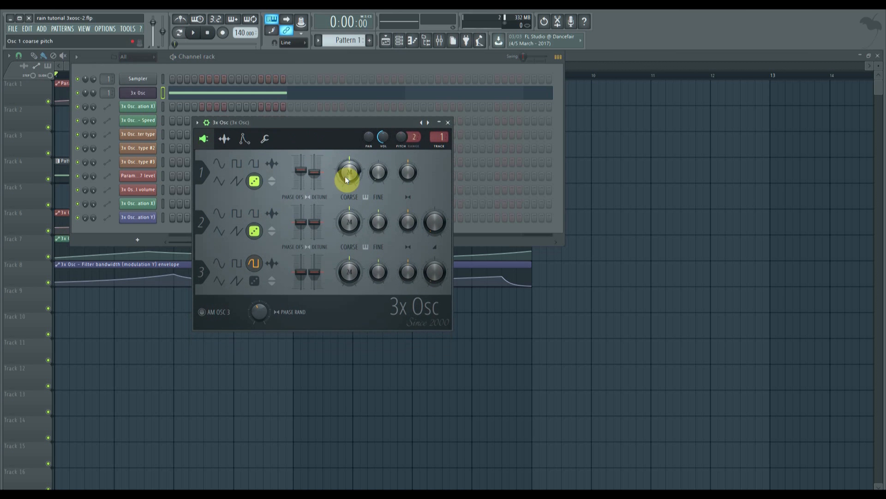